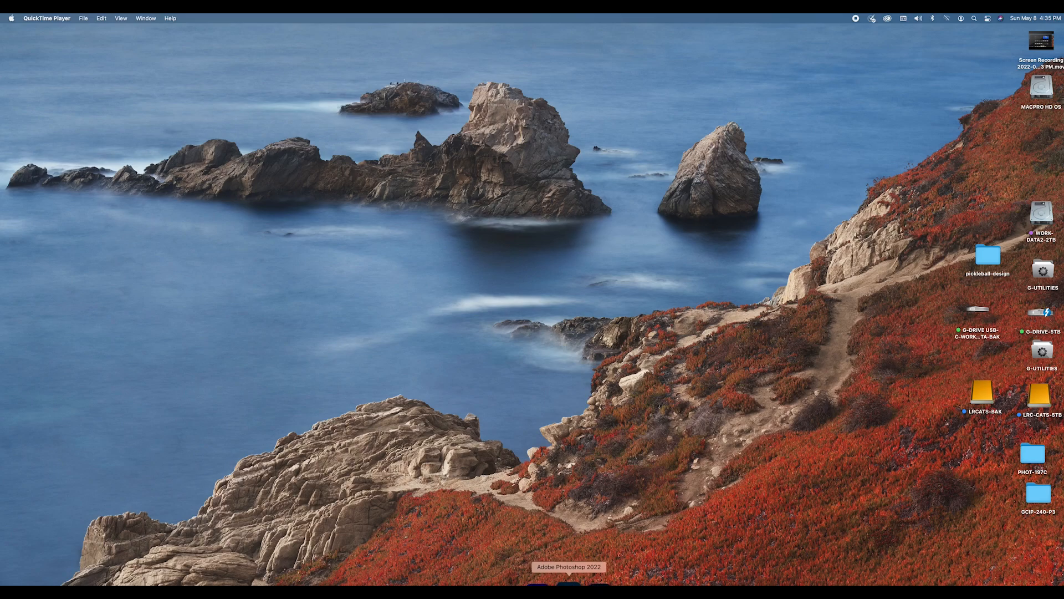
- Switch to Photoshop and start the Photomerge automation
right_click(570, 589)
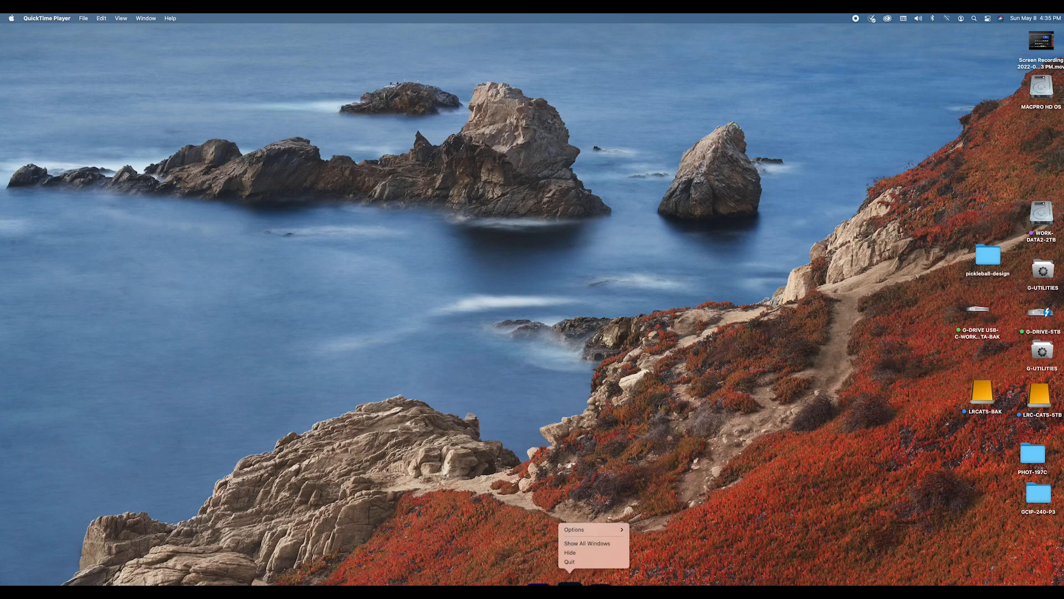
click(569, 589)
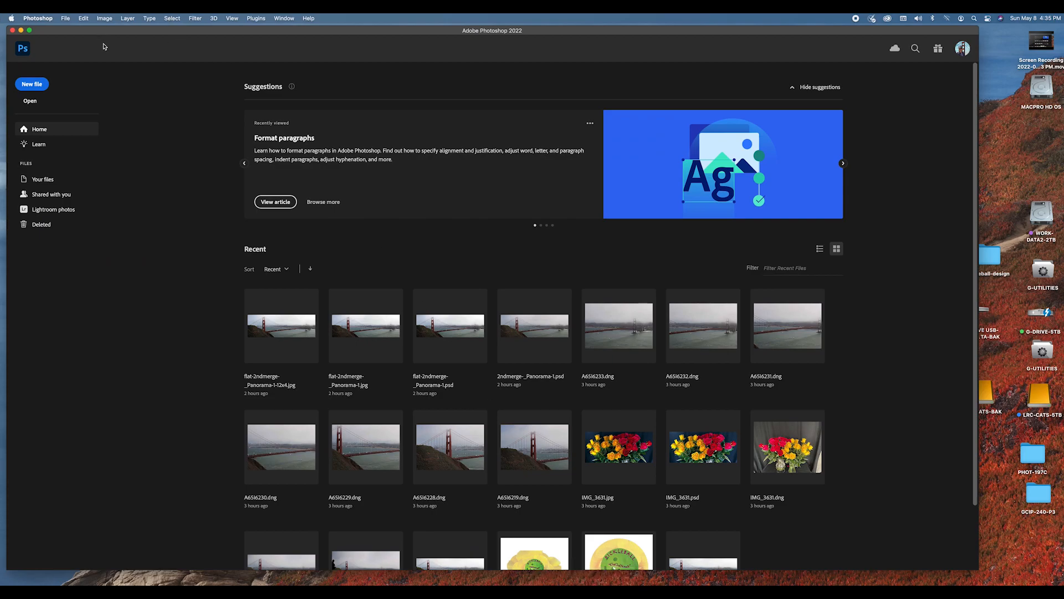
click(65, 19)
click(65, 19)
click(65, 19)
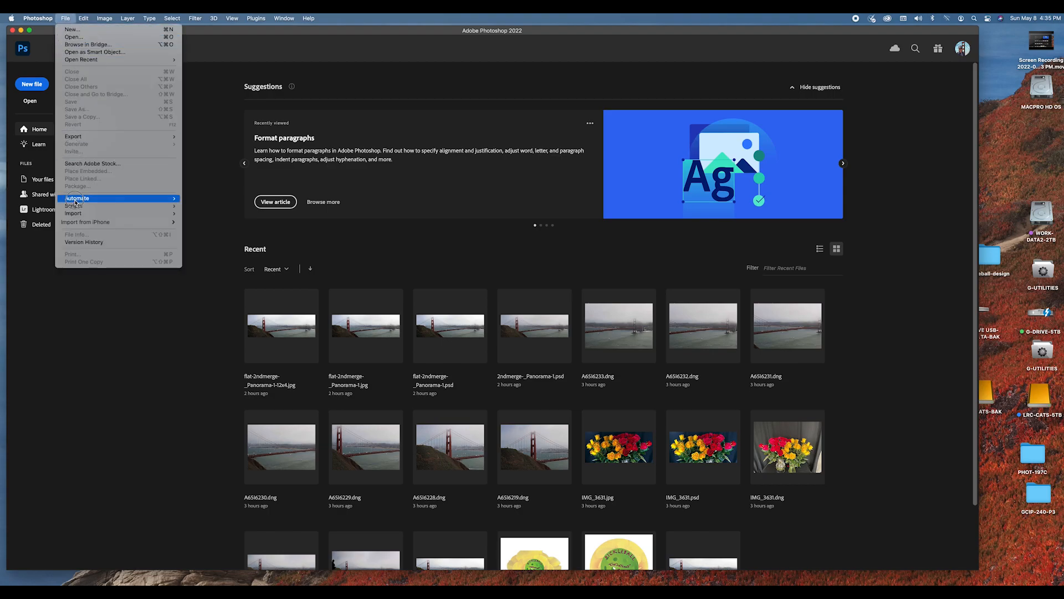
mouse_move(75, 200)
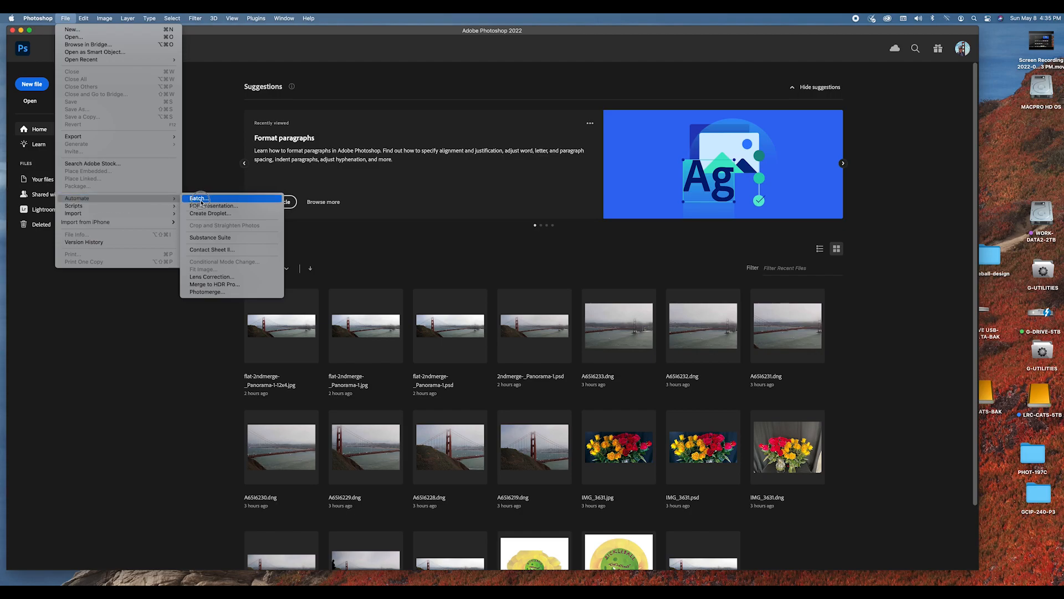
click(206, 292)
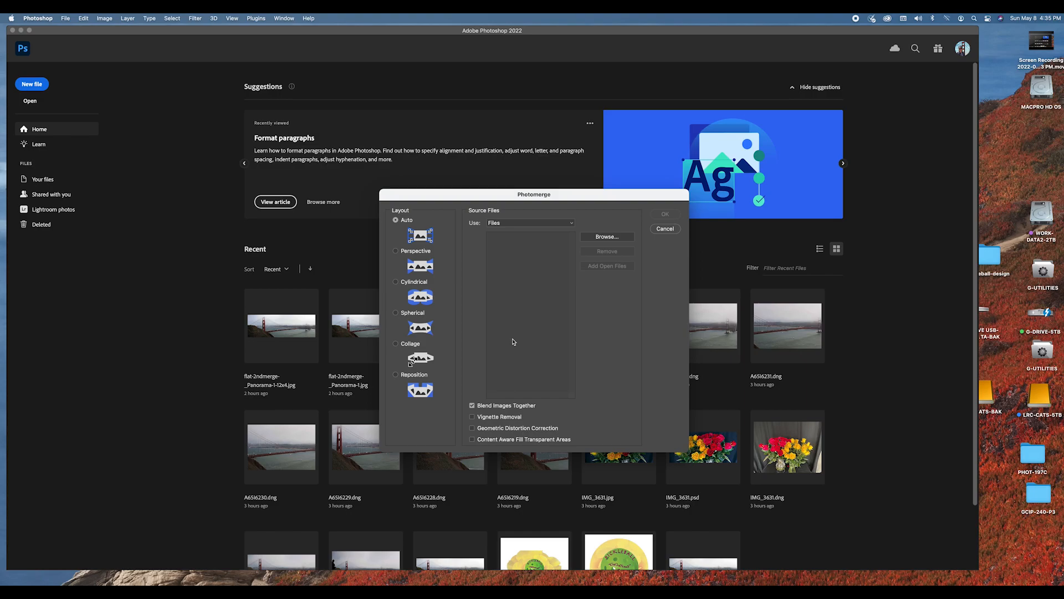
- Add the six photos A65I6228.dng through A65I6233.dng from the photomerge2 folder as Photomerge source files
click(604, 239)
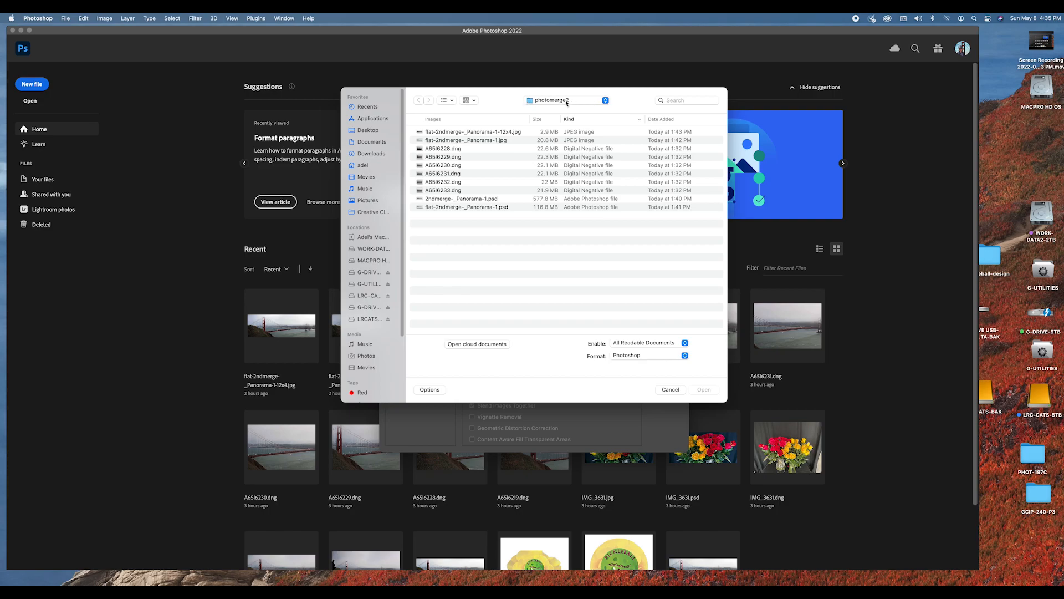
click(452, 149)
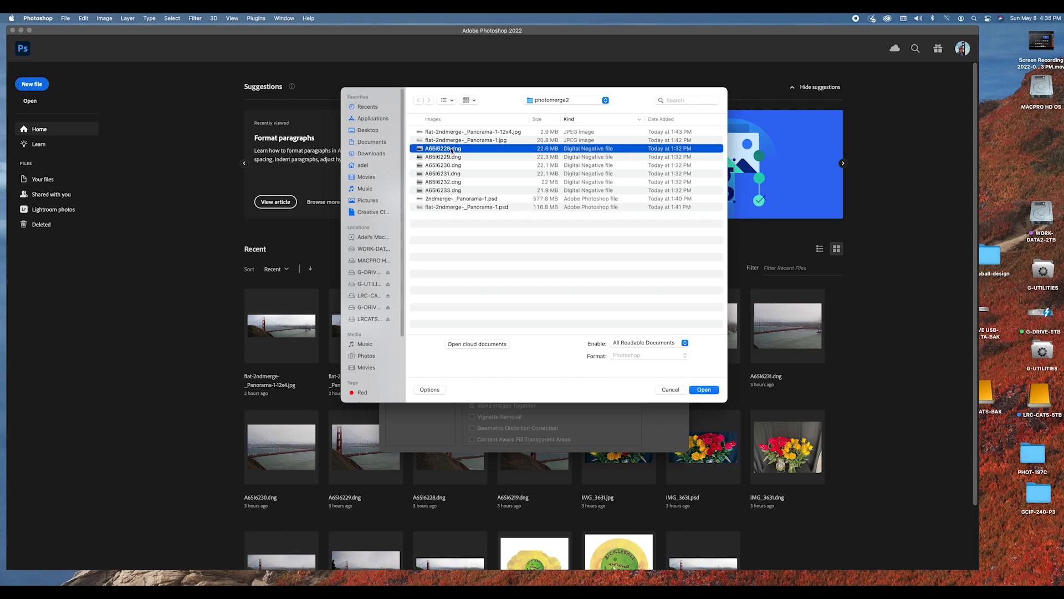
shift+click(453, 191)
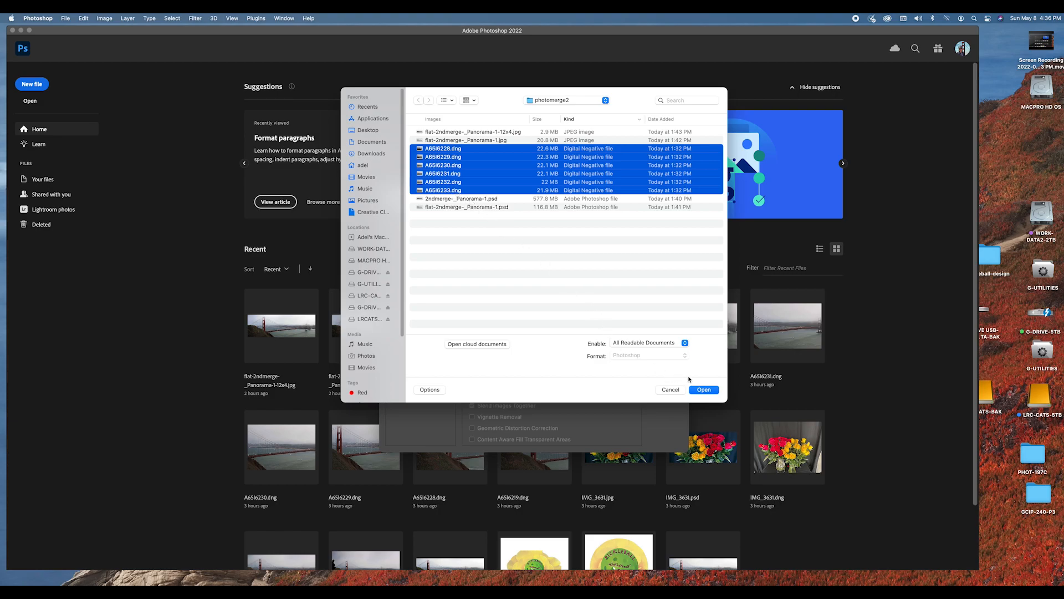
click(706, 392)
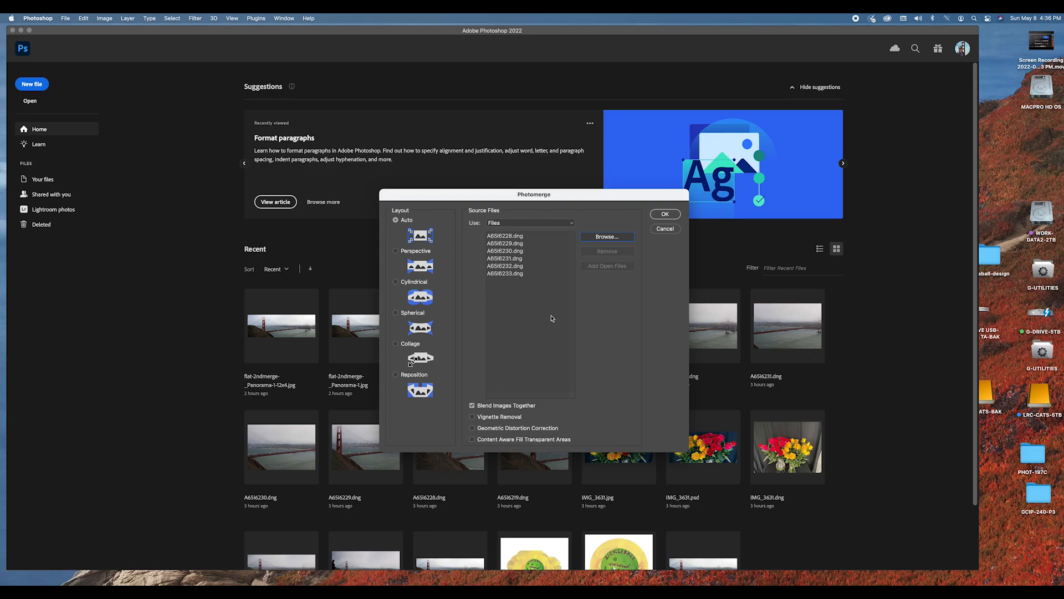
- Enable Geometric Distortion Correction and Content Aware Fill Transparent Areas, and run the merge with the Auto layout
click(472, 429)
click(473, 440)
click(665, 216)
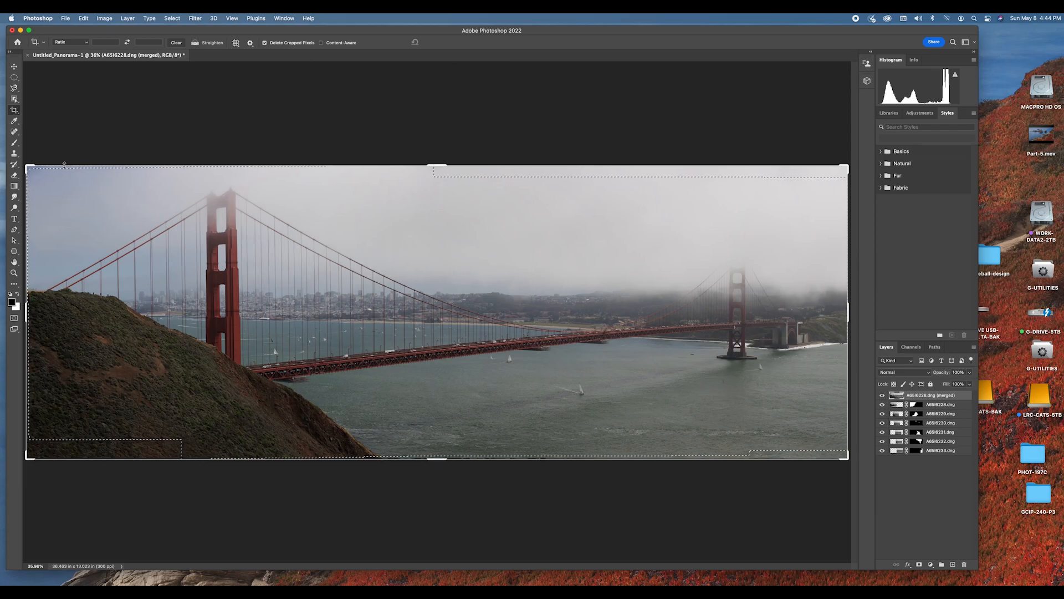
- Deselect the filled areas and save the layered panorama as merge6_Panorama-6.psd in photomerge2 with Maximize Compatibility
key(super+d)
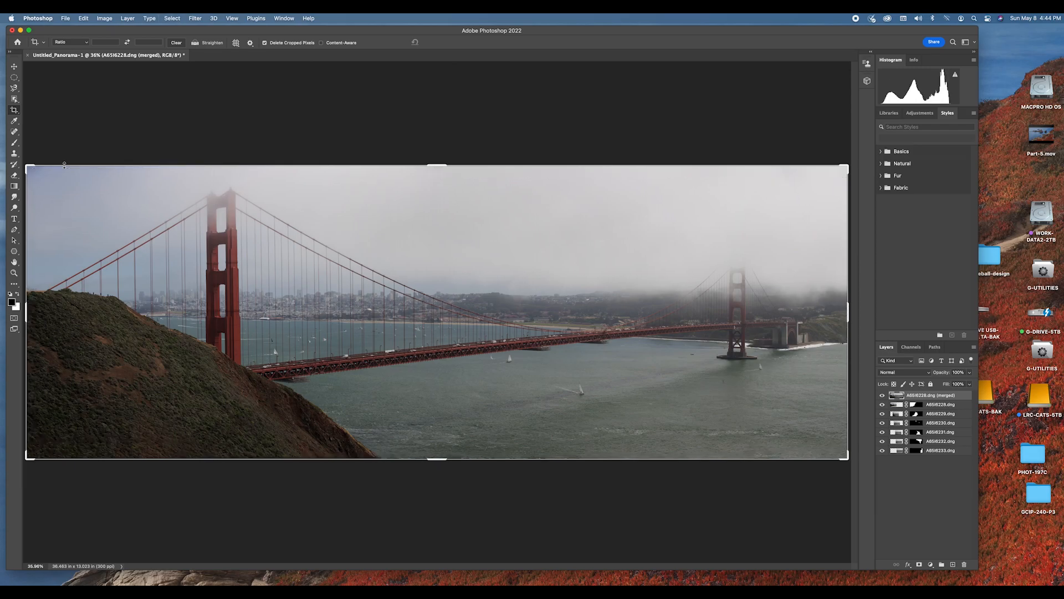
click(66, 19)
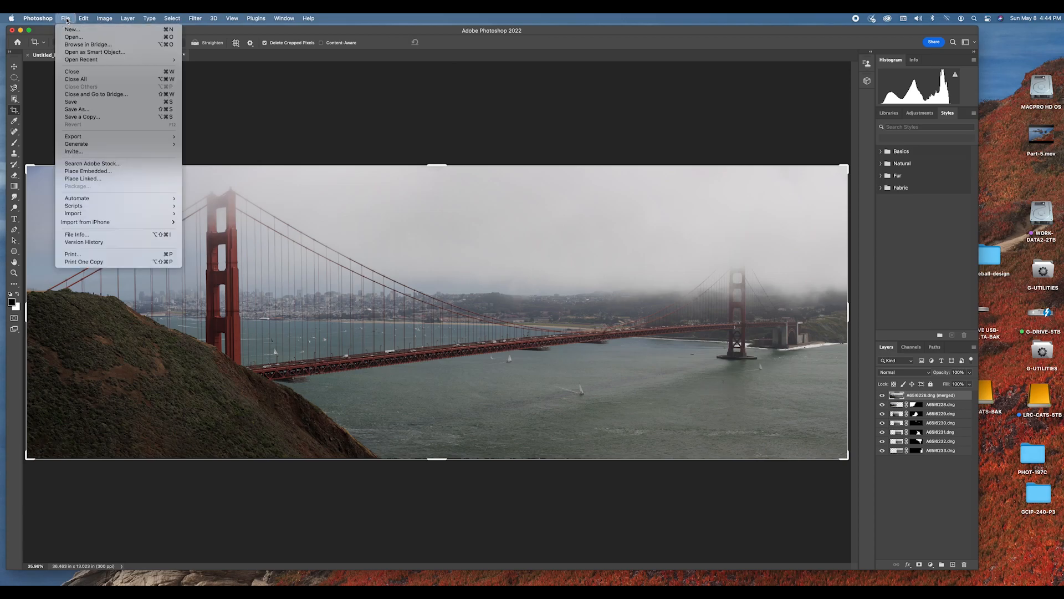
click(94, 111)
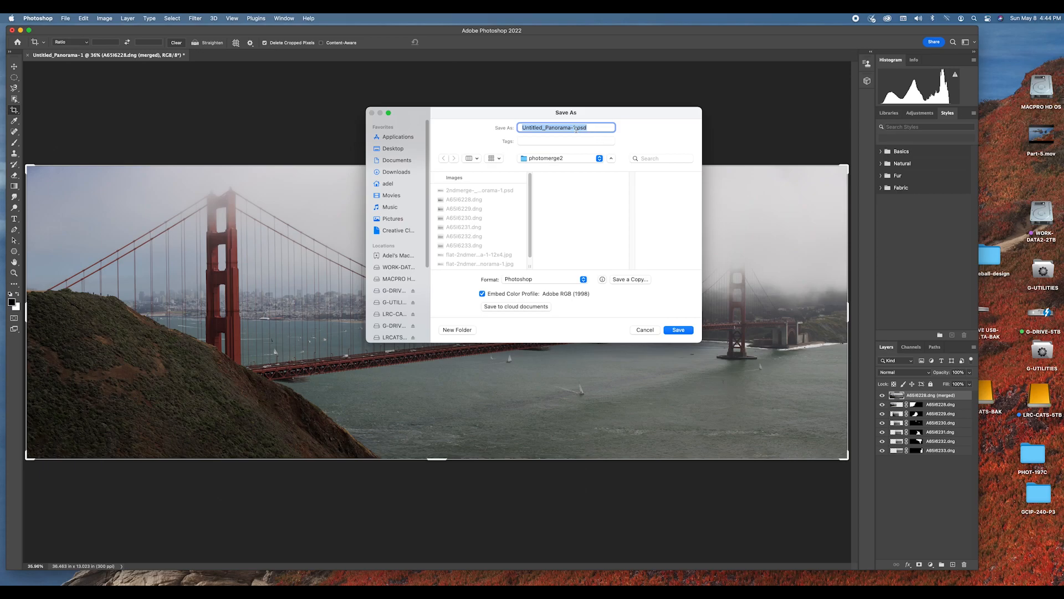
click(543, 128)
key(BackSpace)
key(BackSpace)
key(BackSpace)
key(BackSpace)
key(BackSpace)
key(BackSpace)
key(BackSpace)
key(BackSpace)
text(merge6)
key(Delete)
text(6)
click(681, 333)
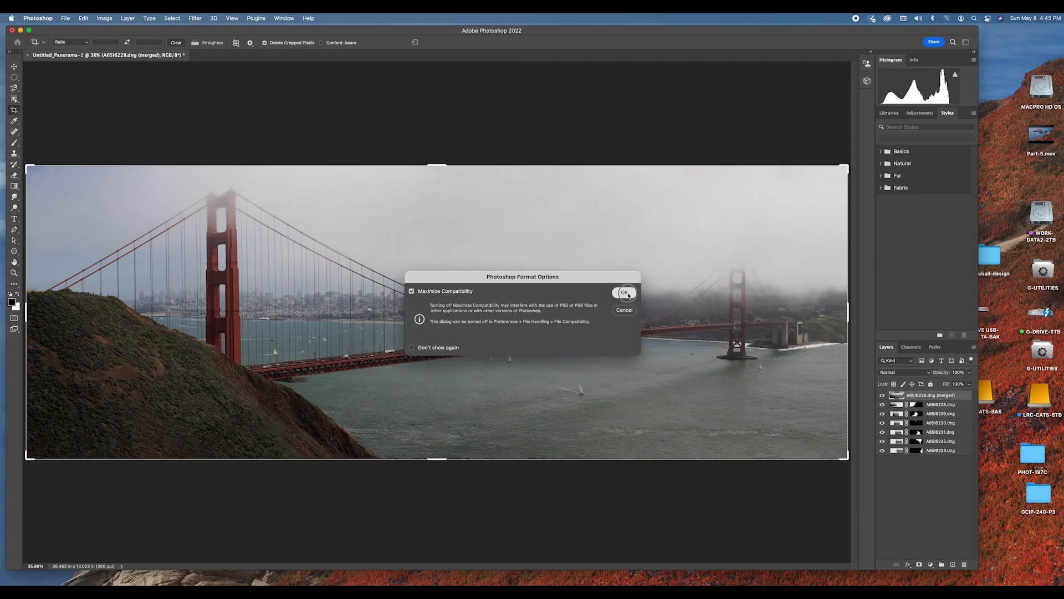
click(631, 297)
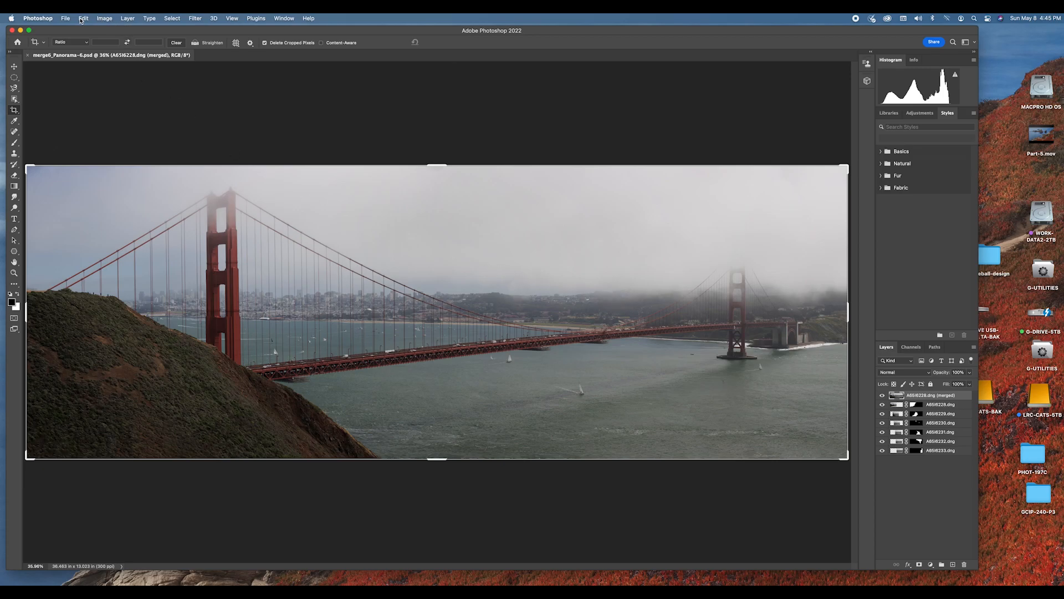
- Flatten the panorama's layers and save the result as flat-merge6_Panorama-6.psd
click(127, 19)
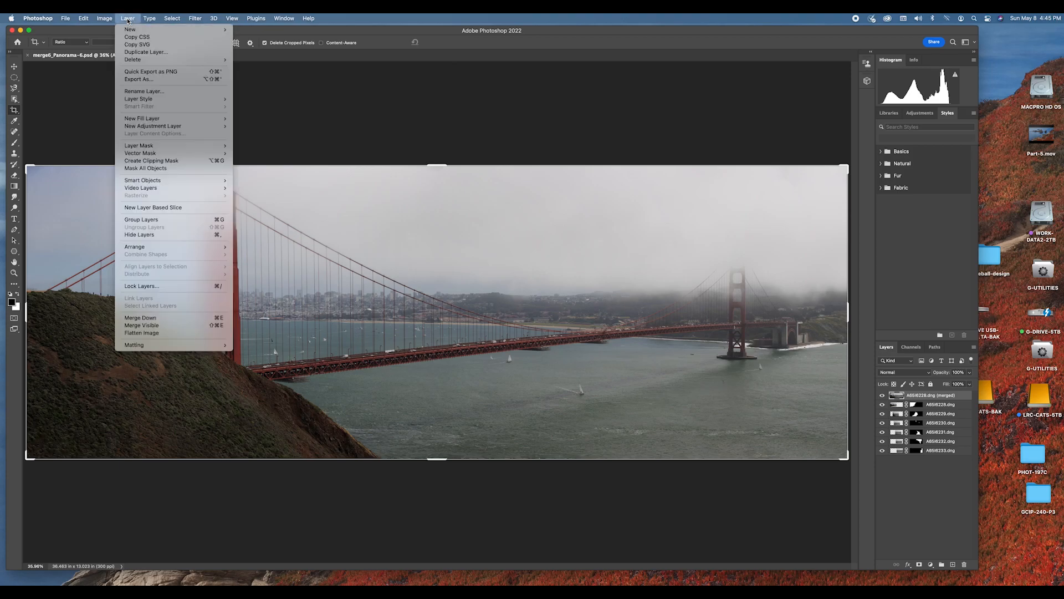
click(171, 334)
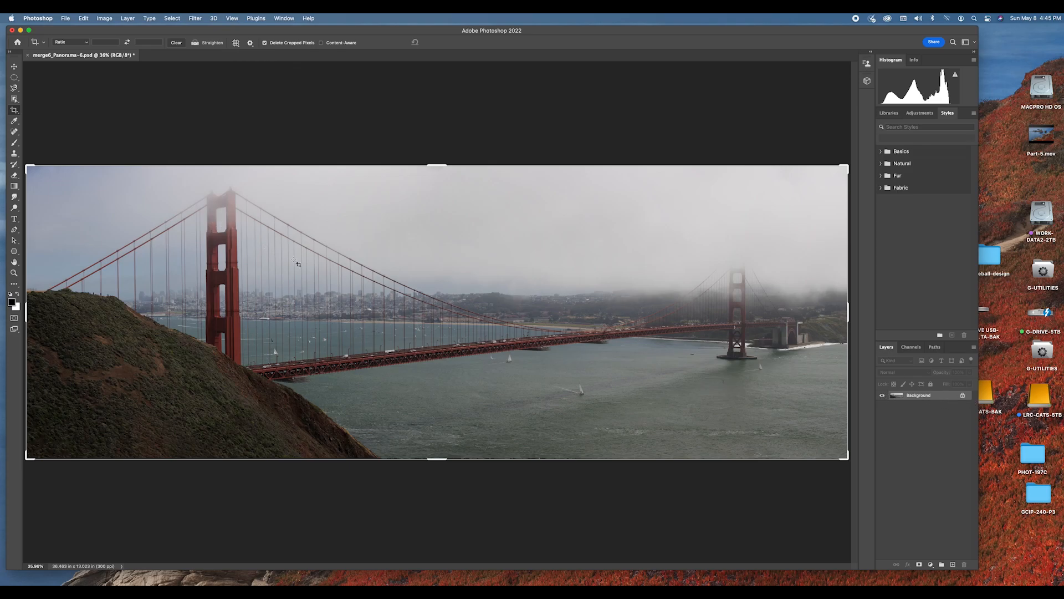
click(65, 18)
click(66, 18)
click(66, 18)
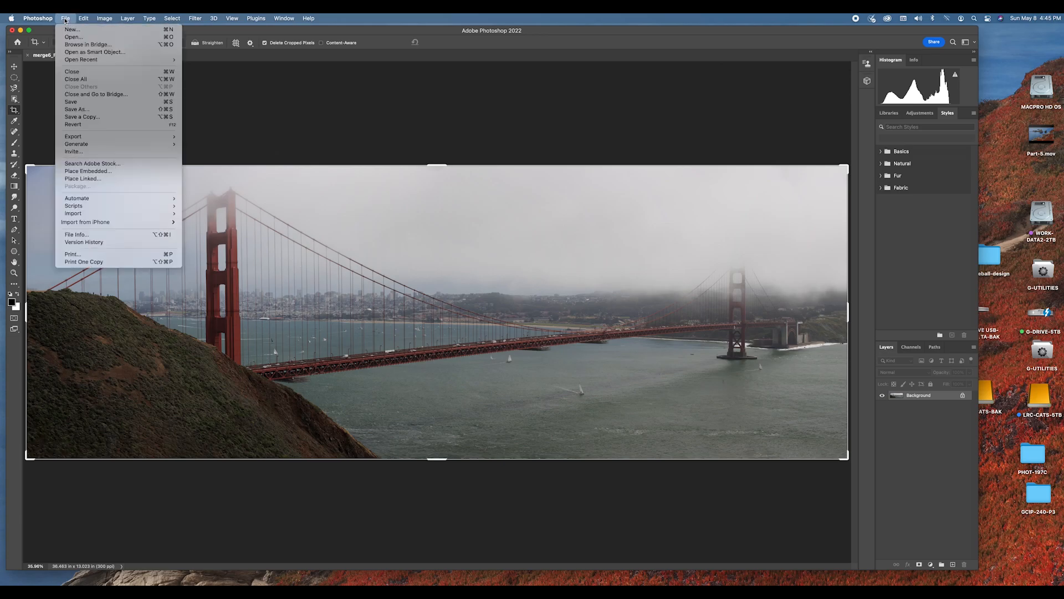
click(82, 109)
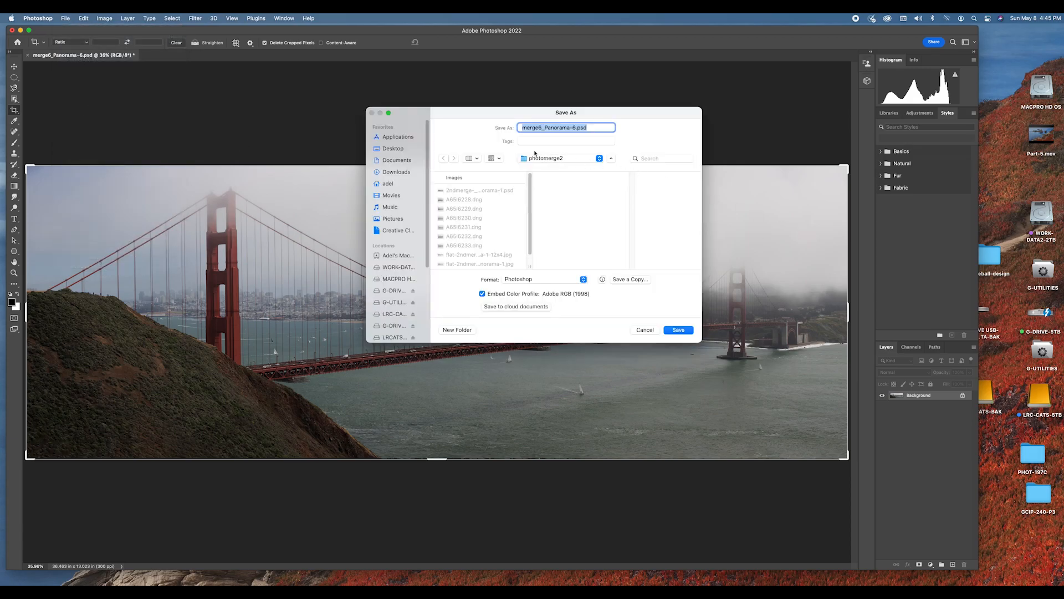
click(520, 128)
text(flat-)
click(680, 333)
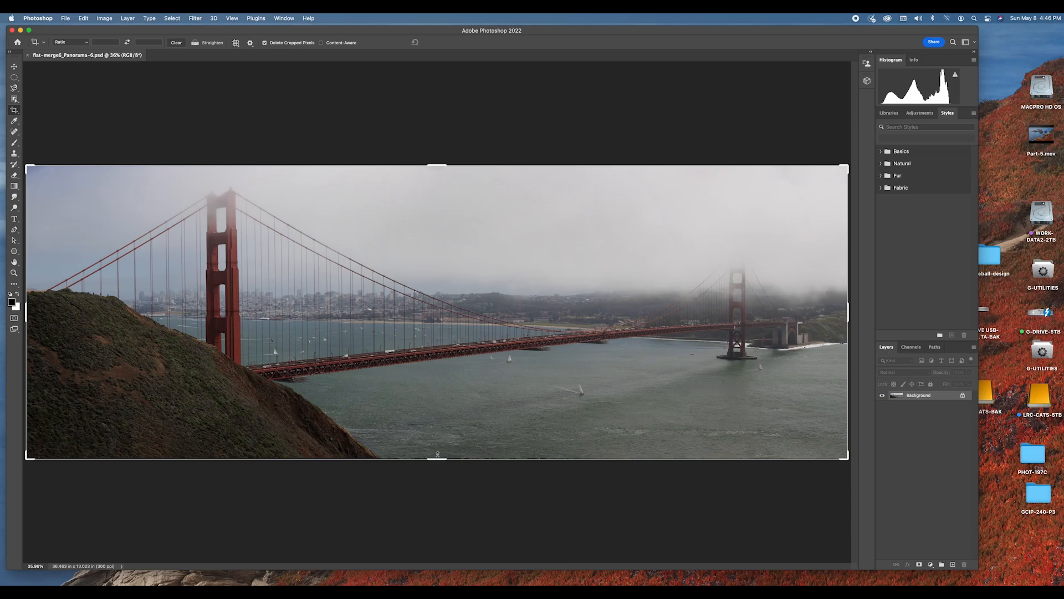
- Crop a thin strip off the panorama's bottom edge, leaving a height of about 12.24 inches
drag(437, 460, 438, 451)
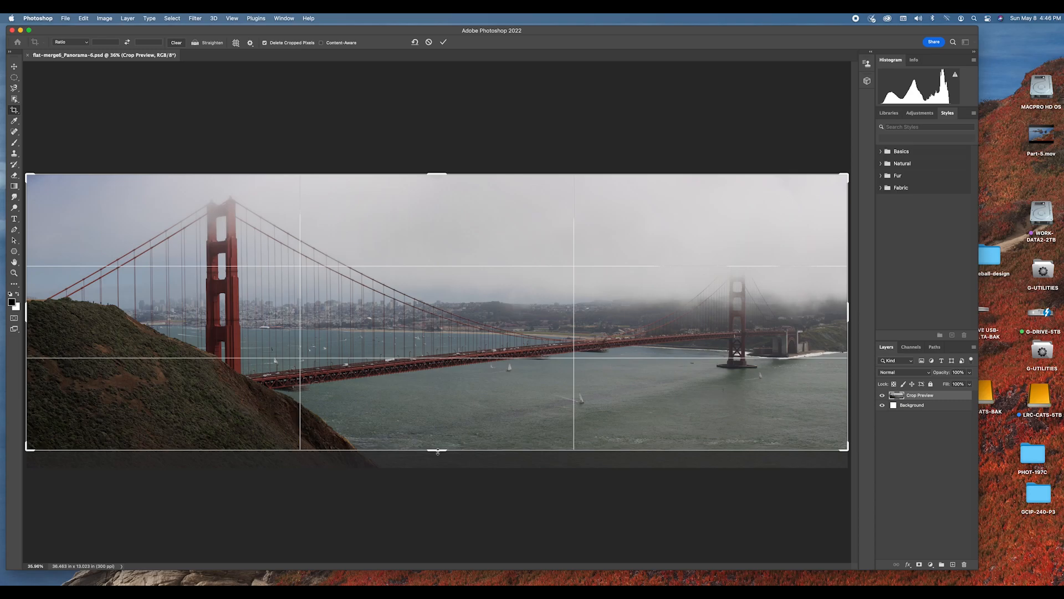
key(Return)
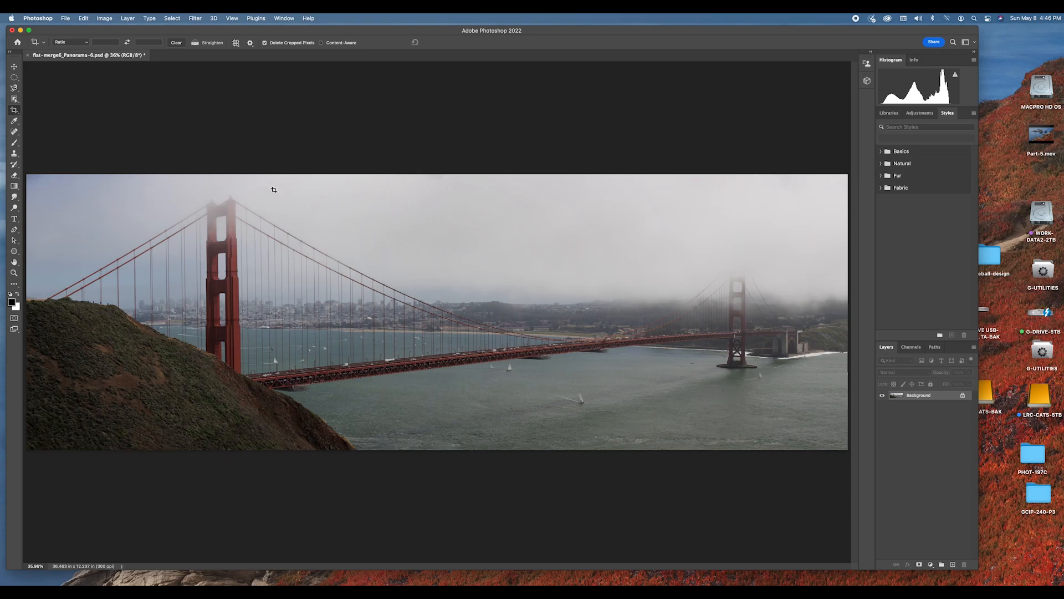
- Apply a Curves adjustment to the panorama with the auto color correction Enhance Per Channel Contrast
click(104, 20)
mouse_move(104, 43)
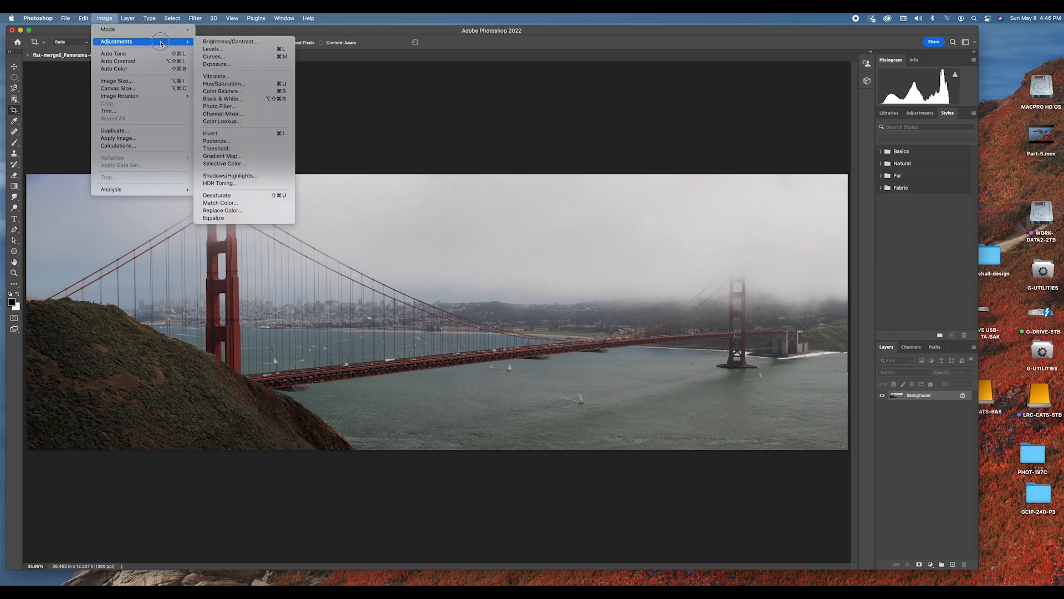
click(231, 58)
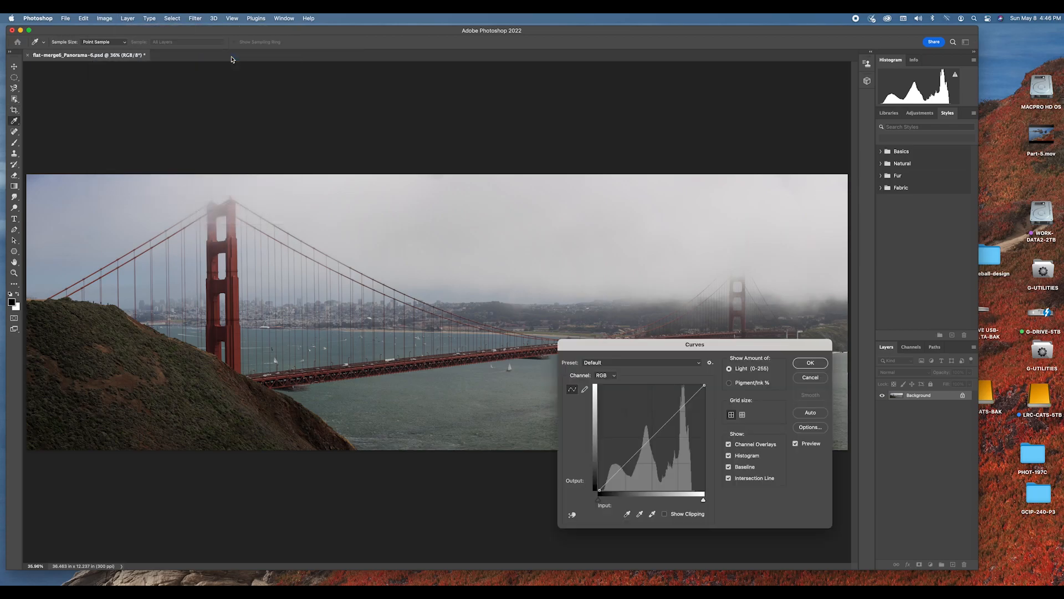
click(811, 428)
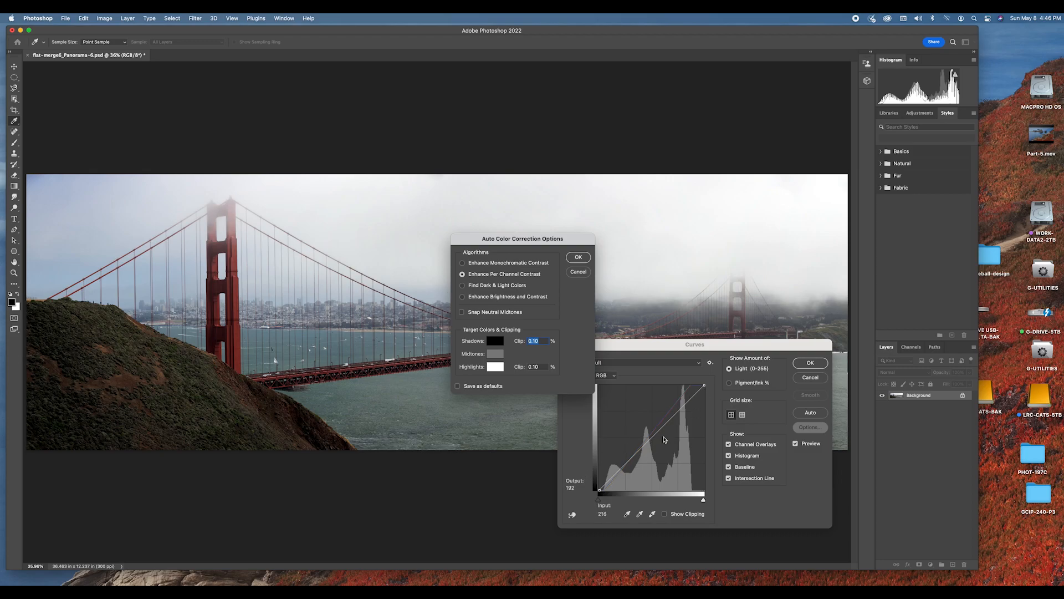
click(577, 258)
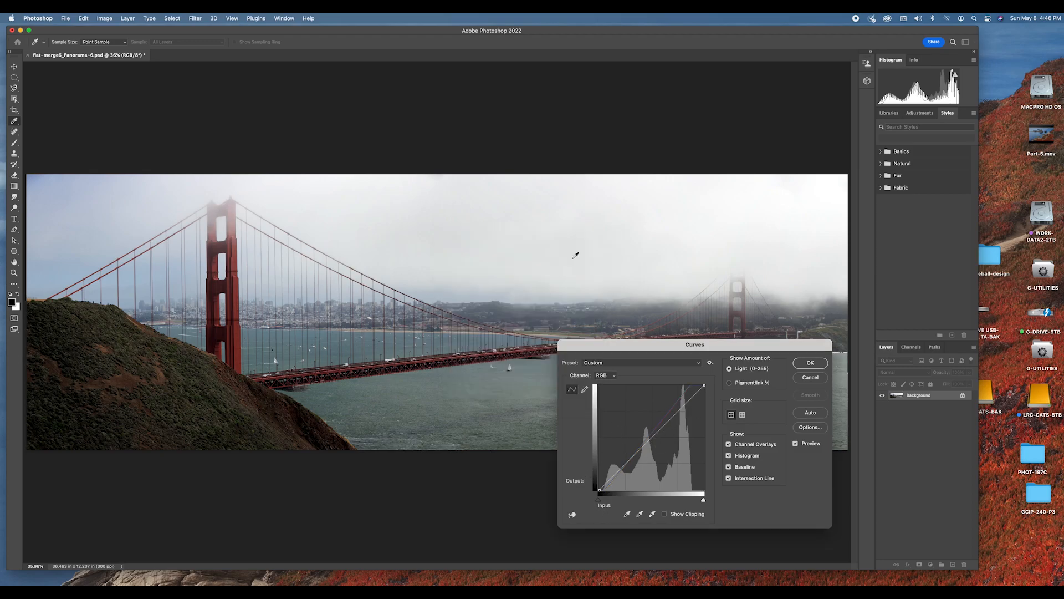
click(813, 365)
key(c)
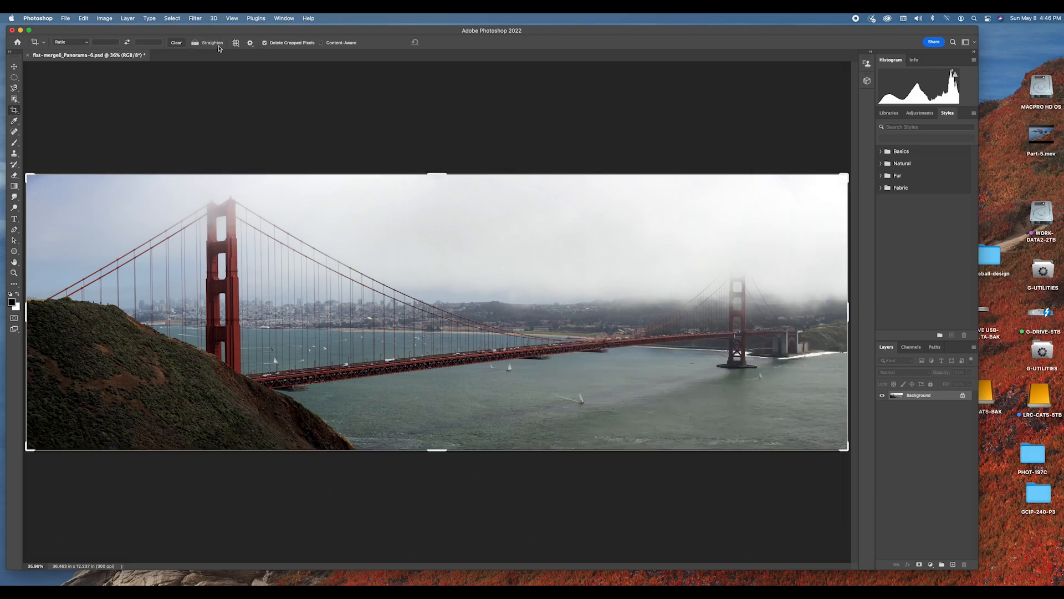
- Apply an automatic Levels adjustment to the panorama
click(103, 18)
mouse_move(161, 42)
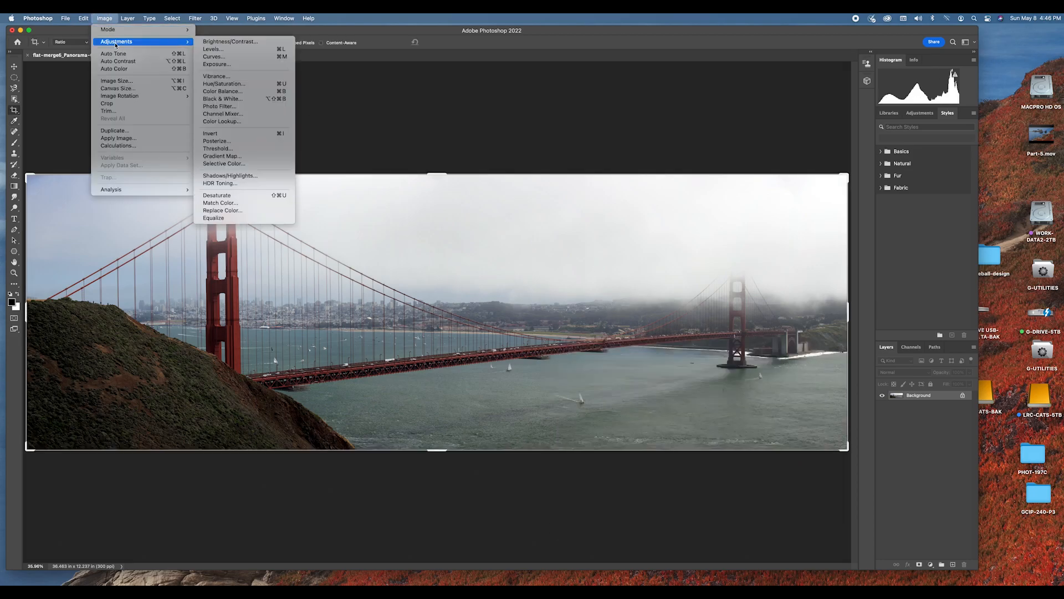
click(216, 50)
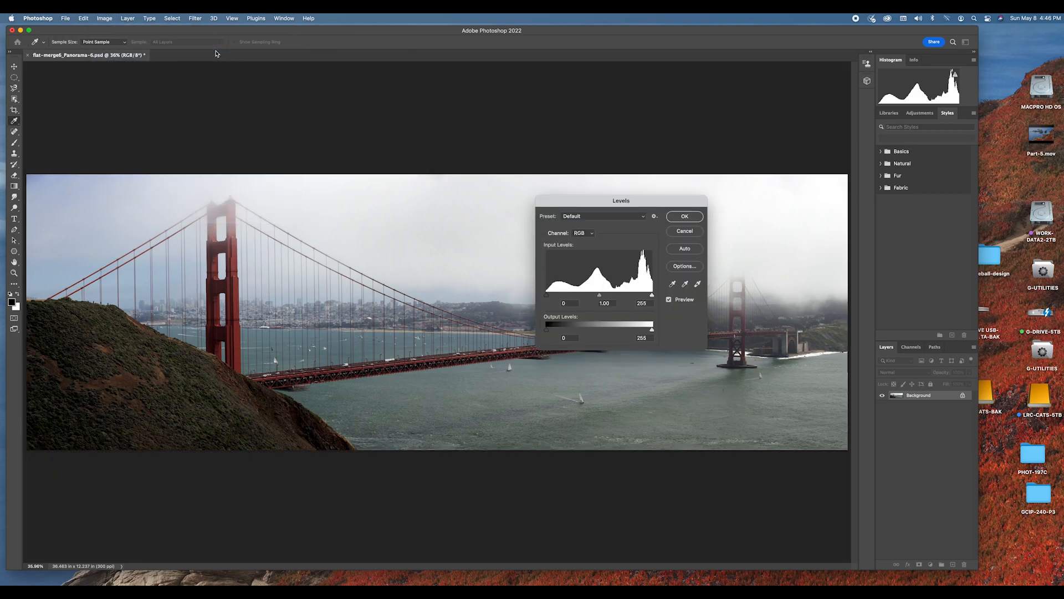
click(685, 249)
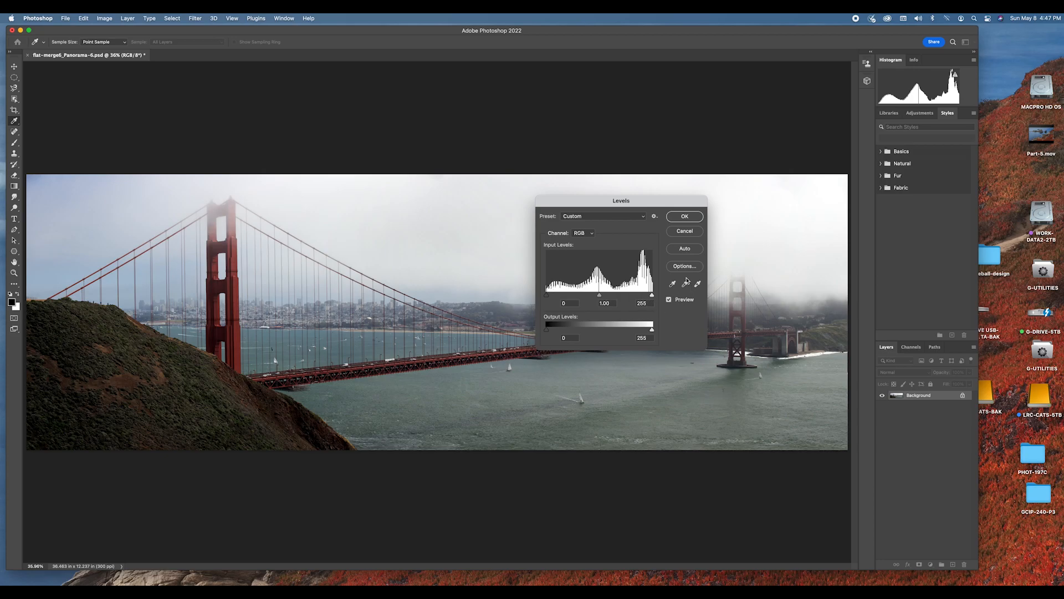
click(685, 216)
key(c)
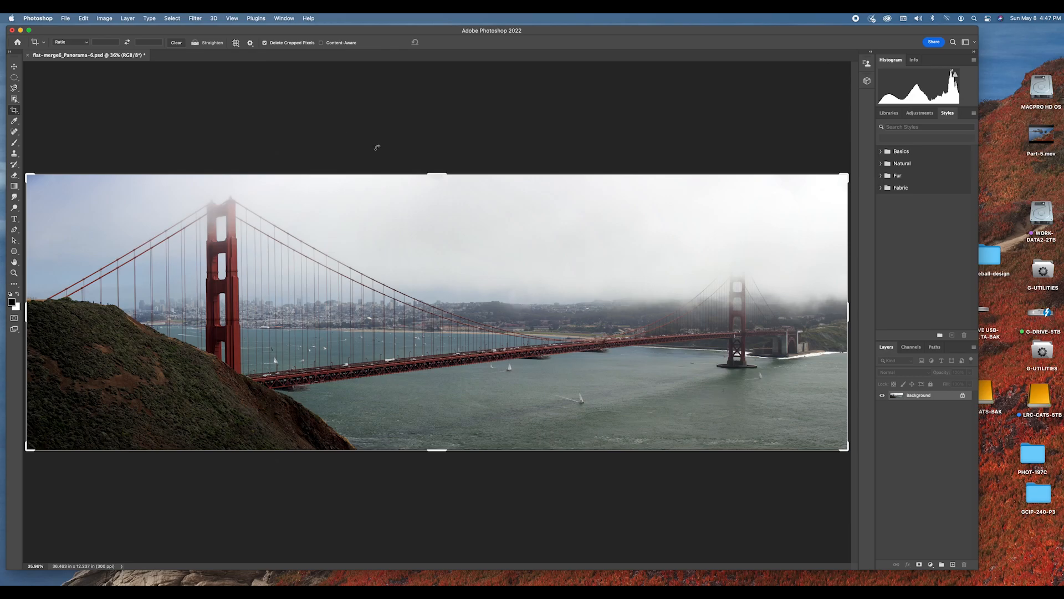
- Check the panorama's width, height and resolution in Image Size, leaving the values as they are
click(105, 18)
click(105, 18)
click(105, 19)
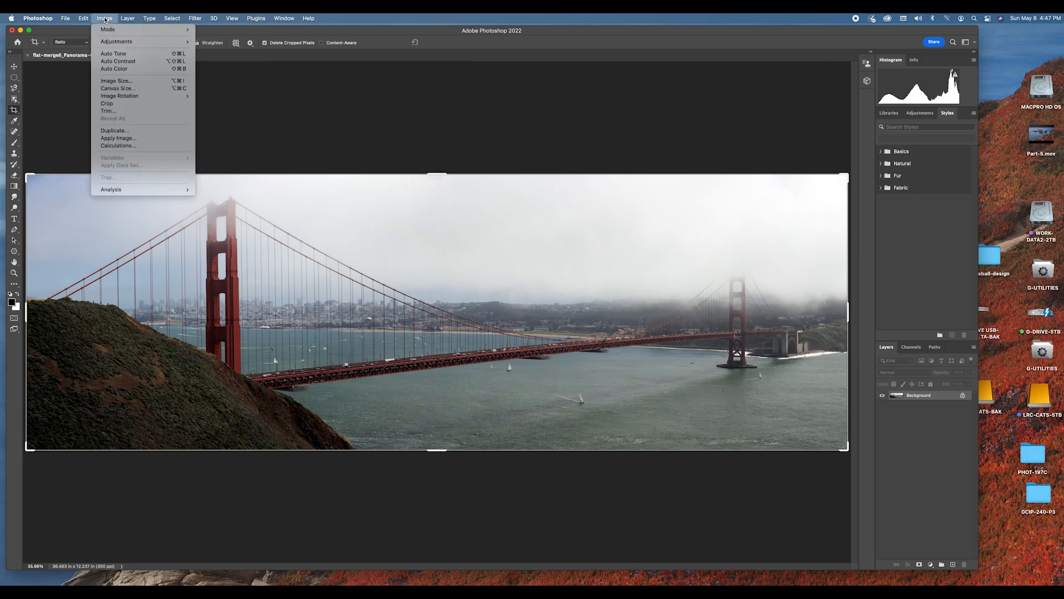
click(109, 81)
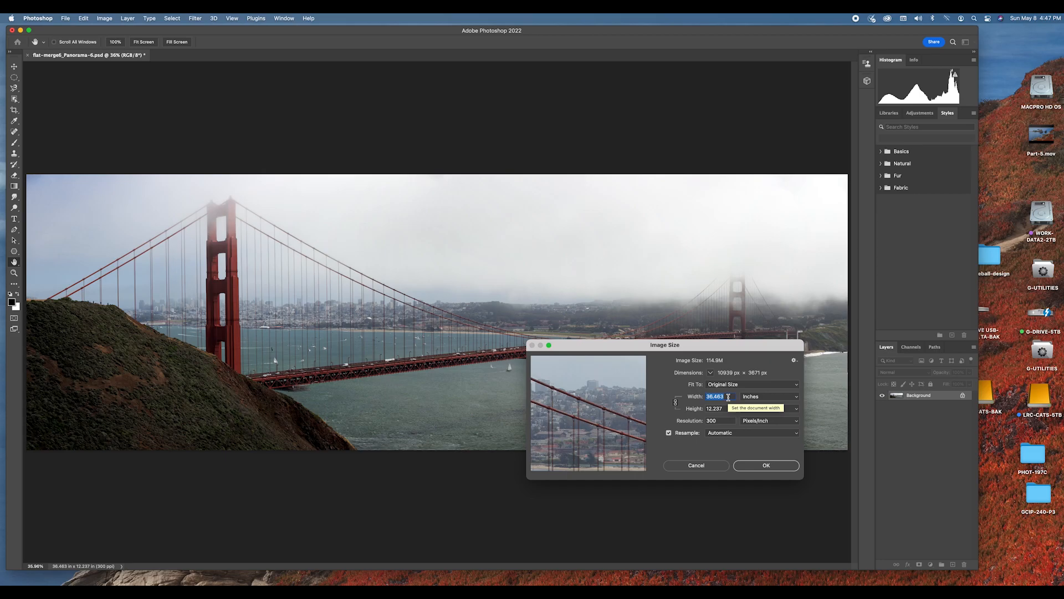
click(708, 468)
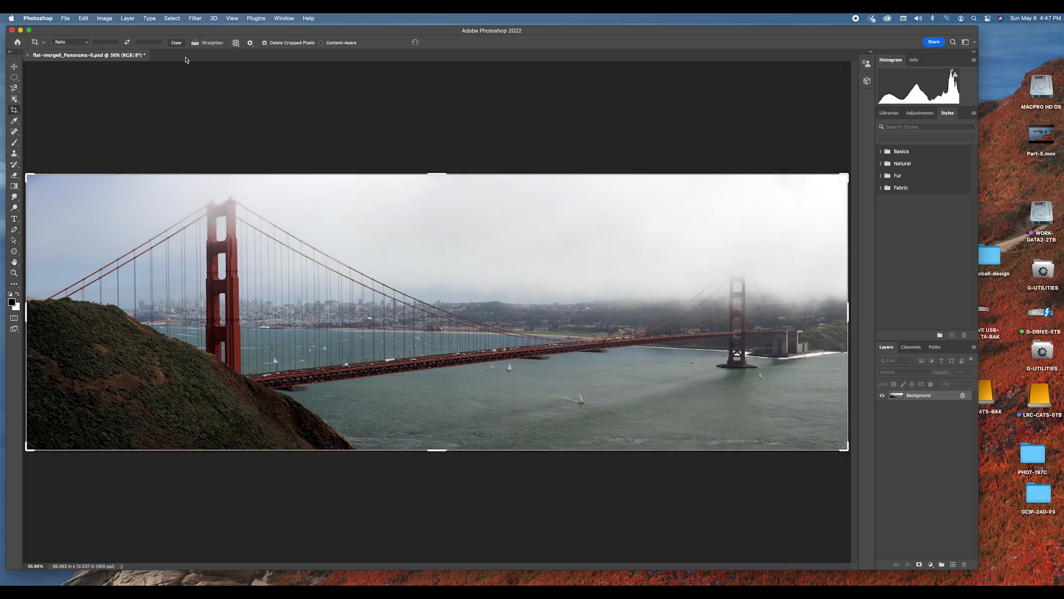
- Save the tone-corrected full-size panorama and resample it to a width of 12 inches
click(65, 18)
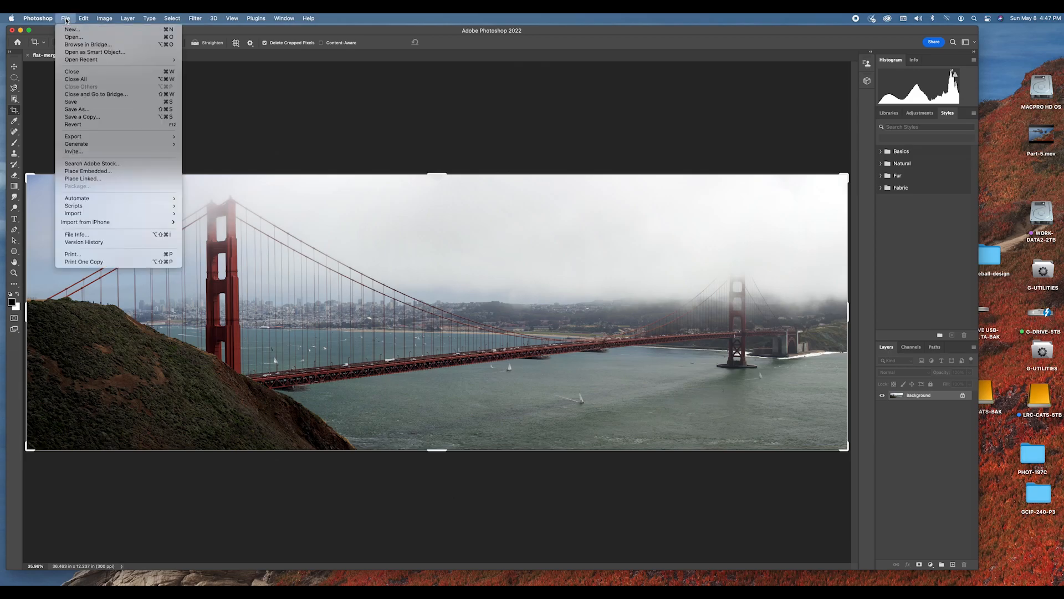
click(76, 103)
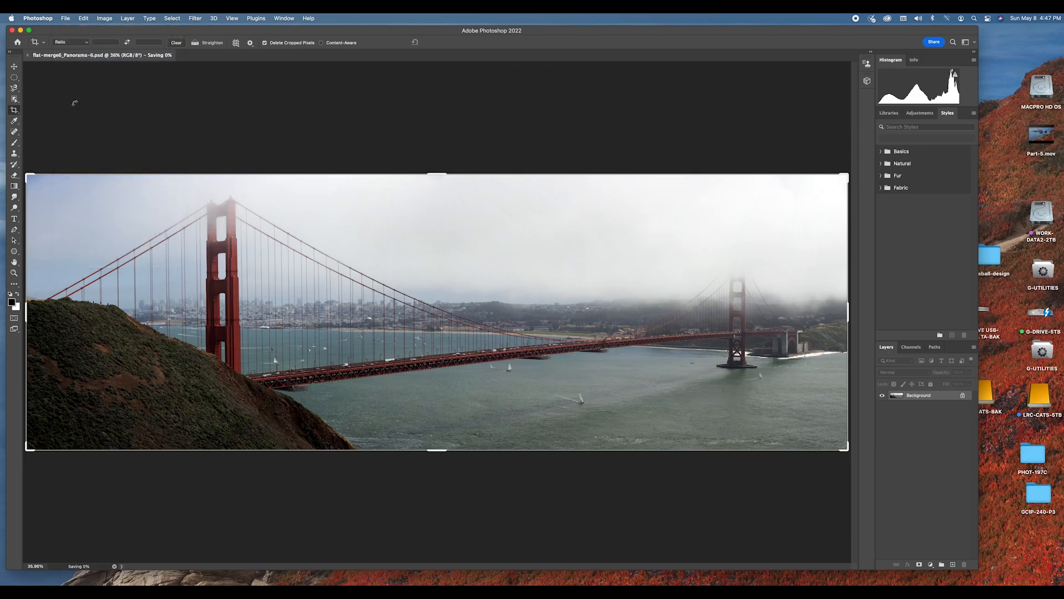
click(101, 18)
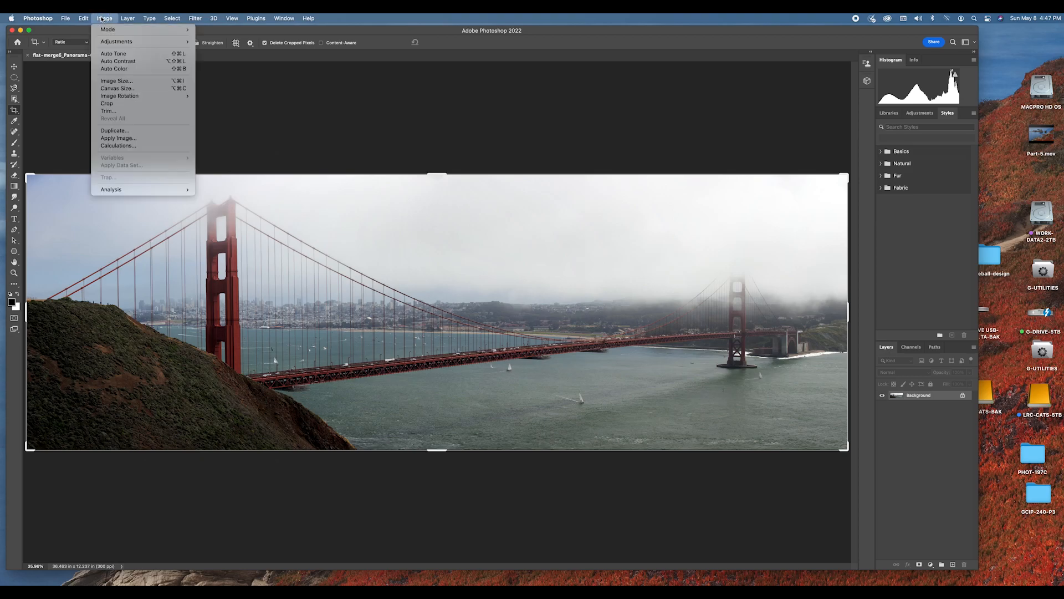
click(117, 82)
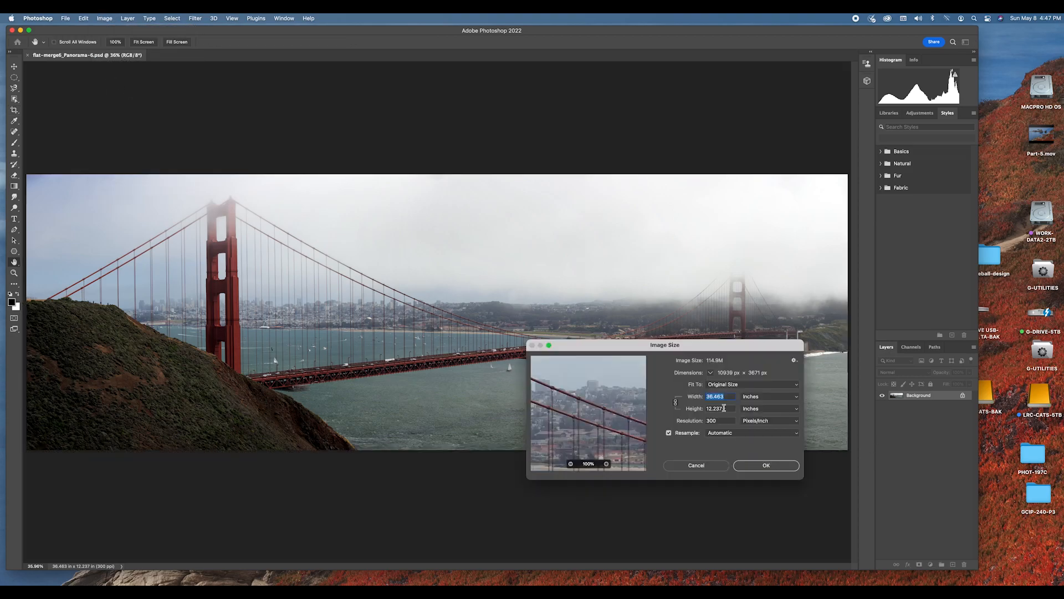
text(12)
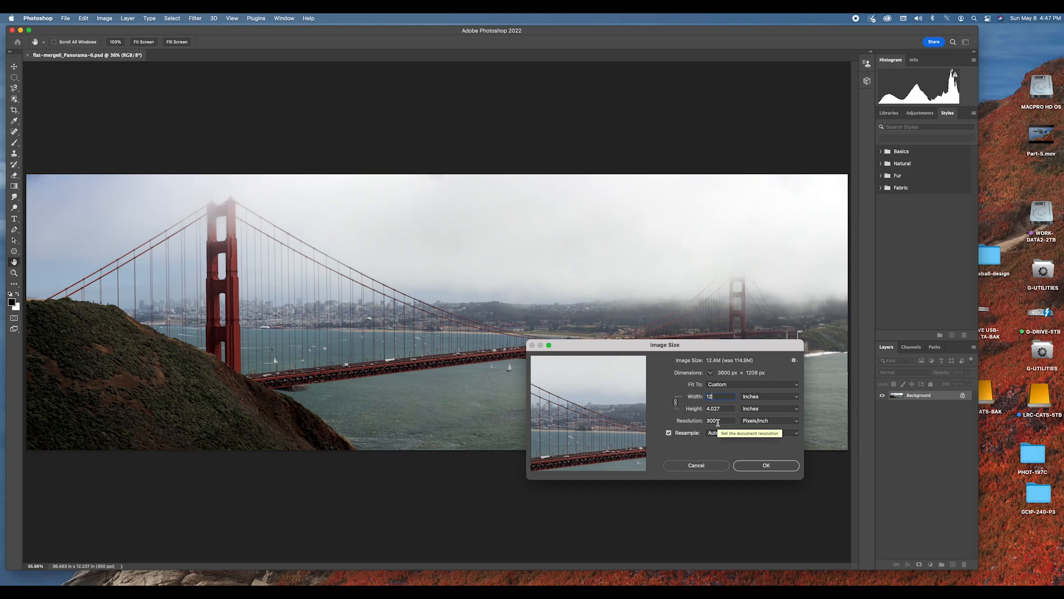
click(766, 466)
key(c)
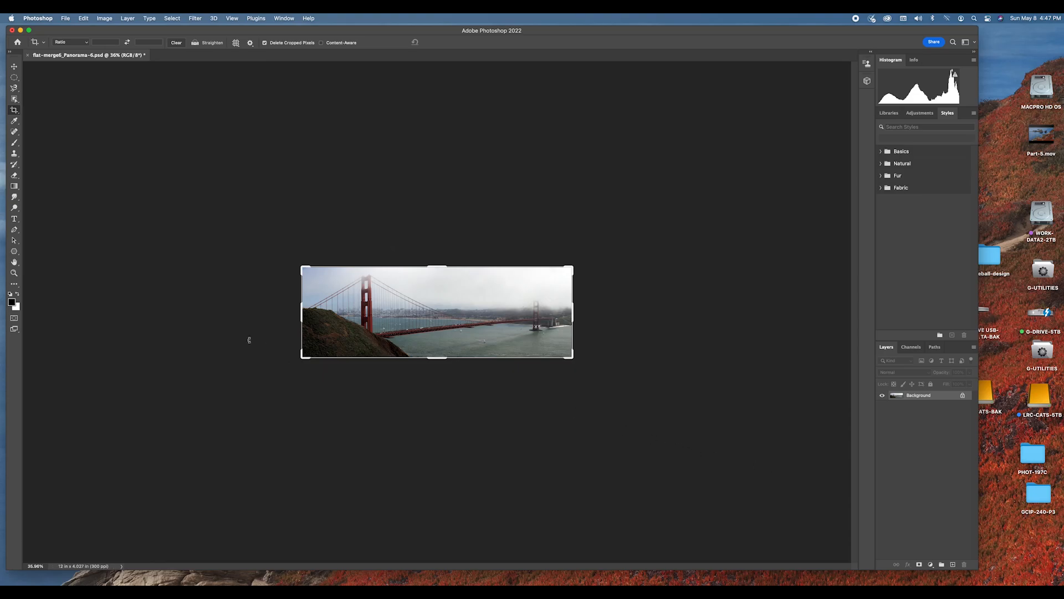
- Save the resized panorama as flat-merge6_Panorama-6-12x4.psd in Photoshop format in the photomerge2 folder
click(65, 18)
click(65, 19)
click(65, 19)
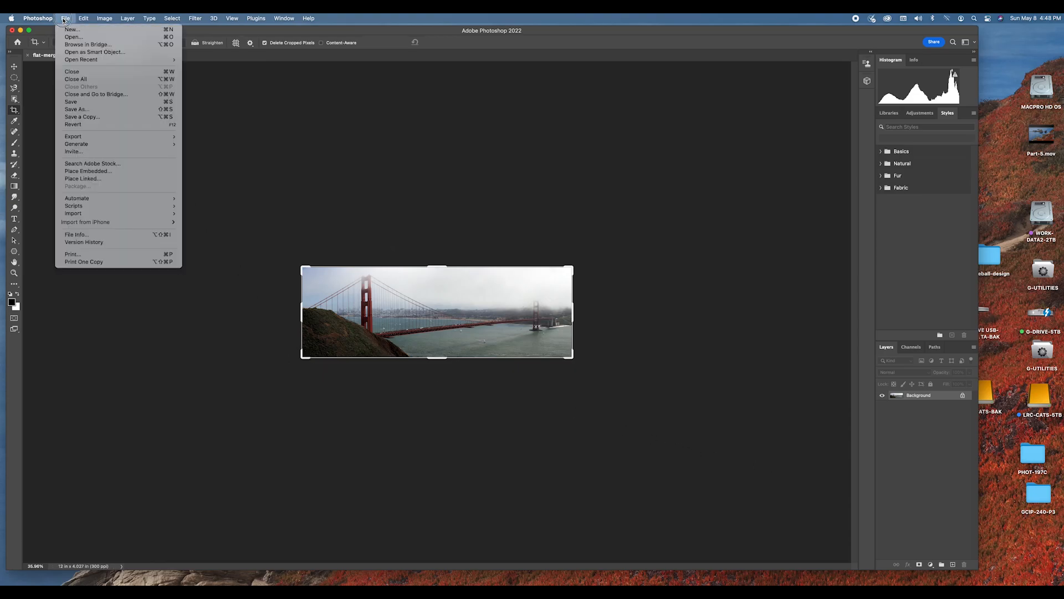
click(70, 113)
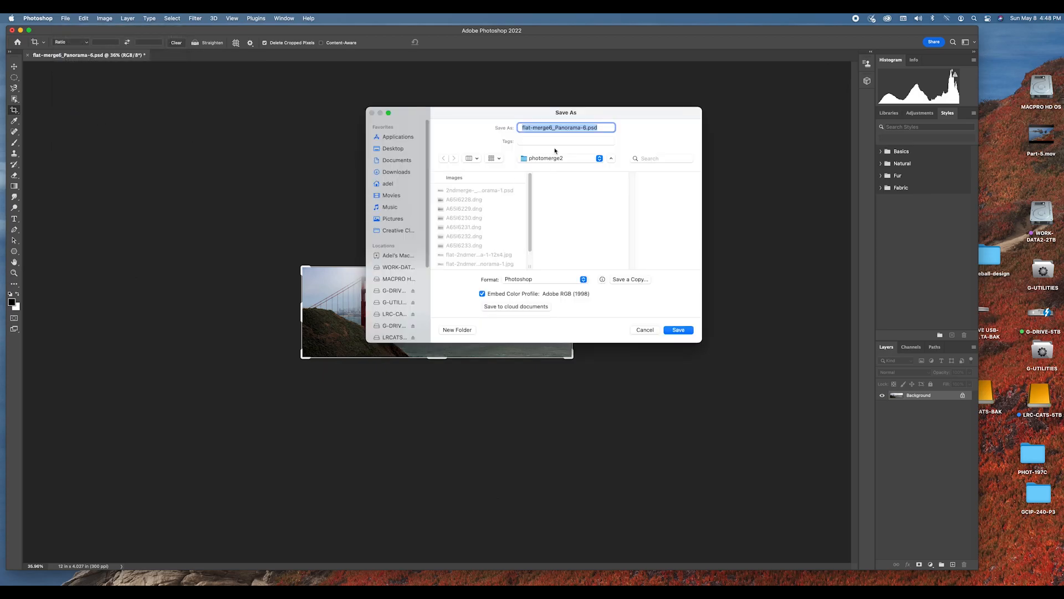
click(587, 128)
text(-12x)
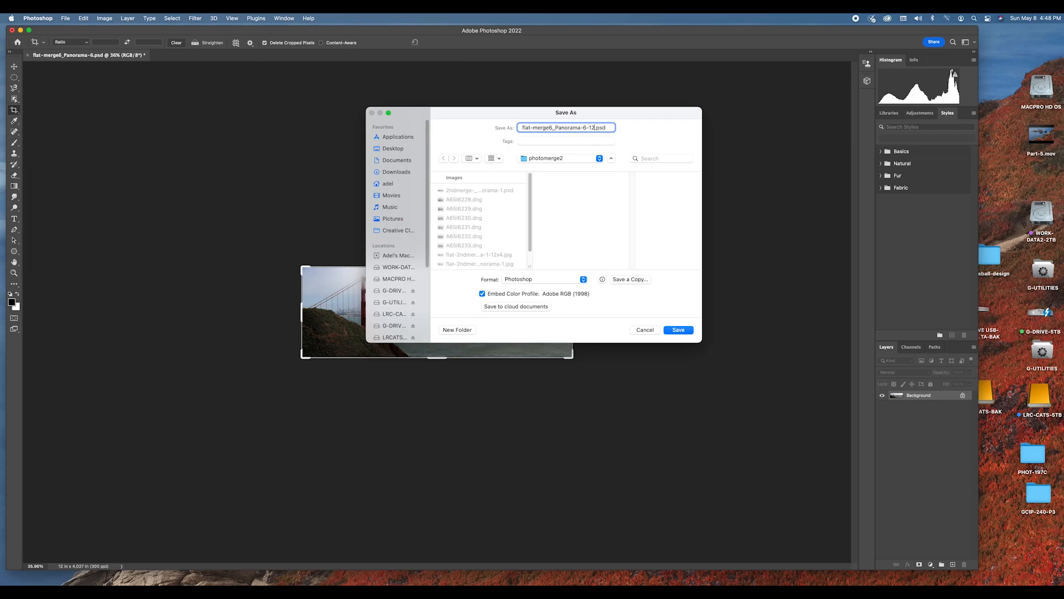
text(4)
click(676, 330)
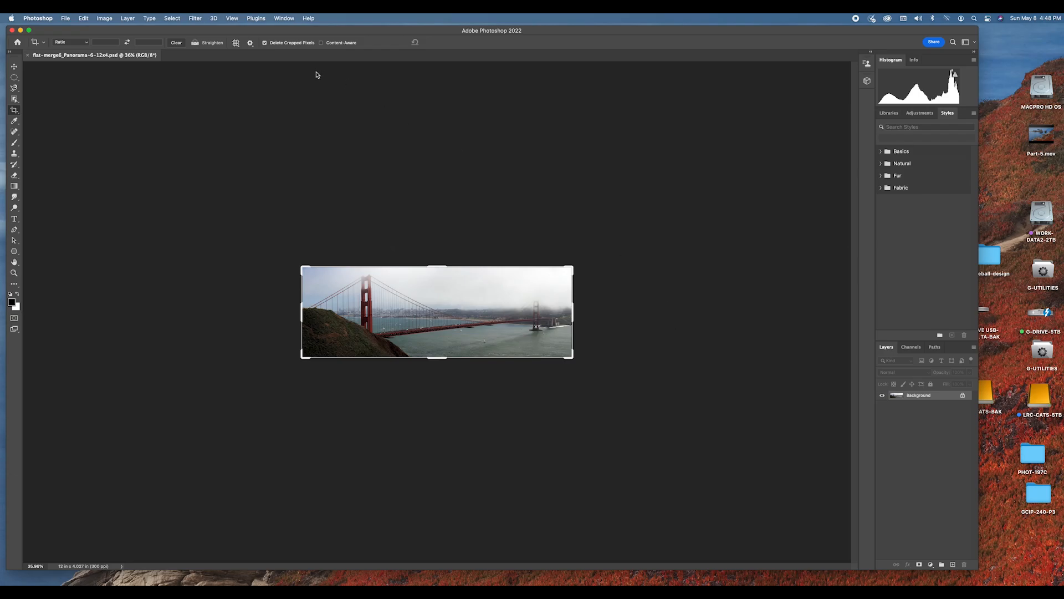
- Open the Curves adjustment for the resized panorama
click(232, 18)
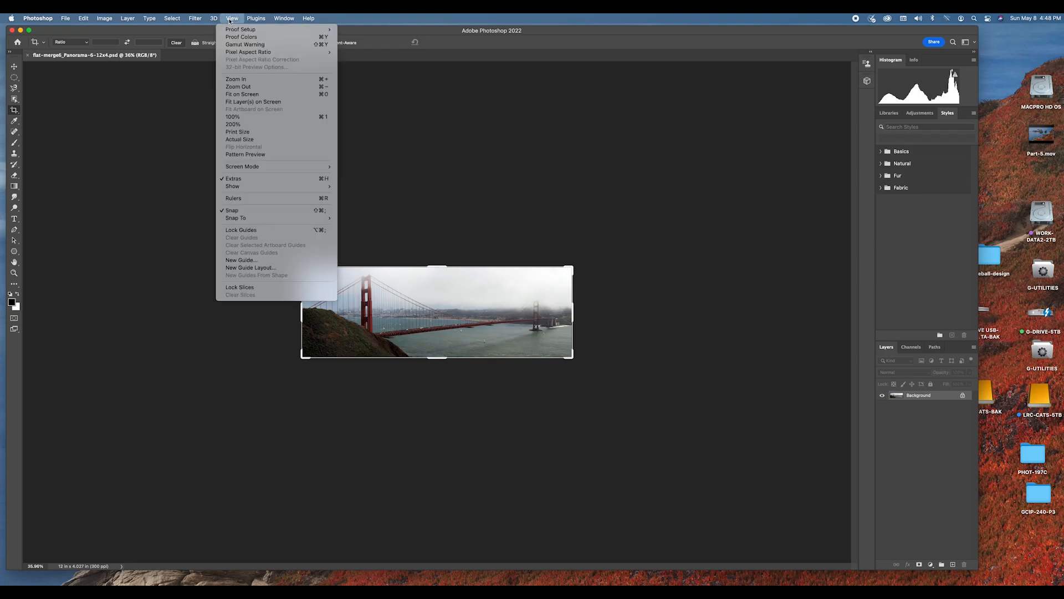
click(245, 95)
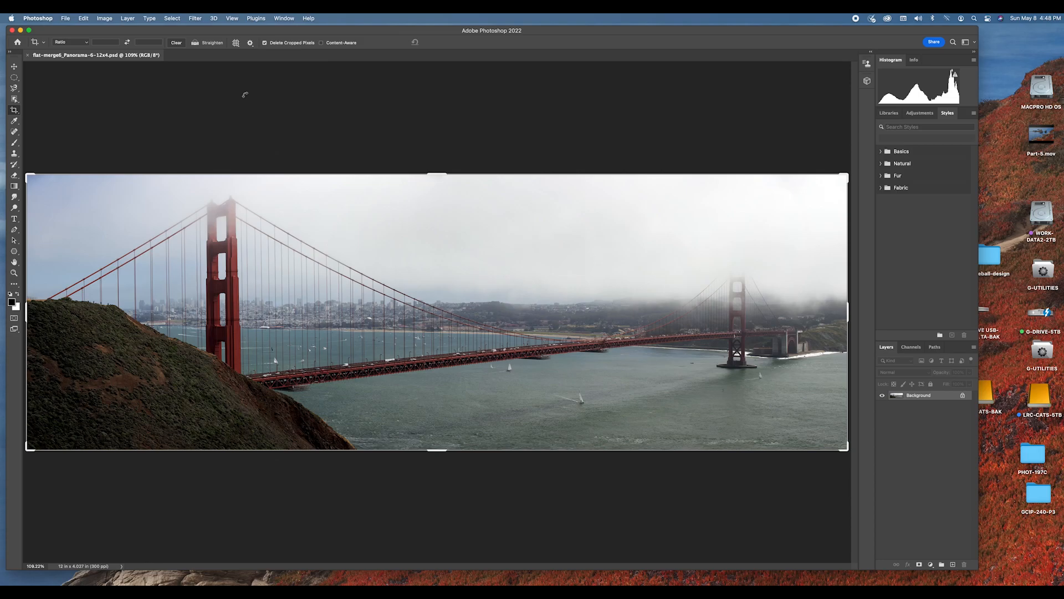
click(98, 19)
mouse_move(104, 42)
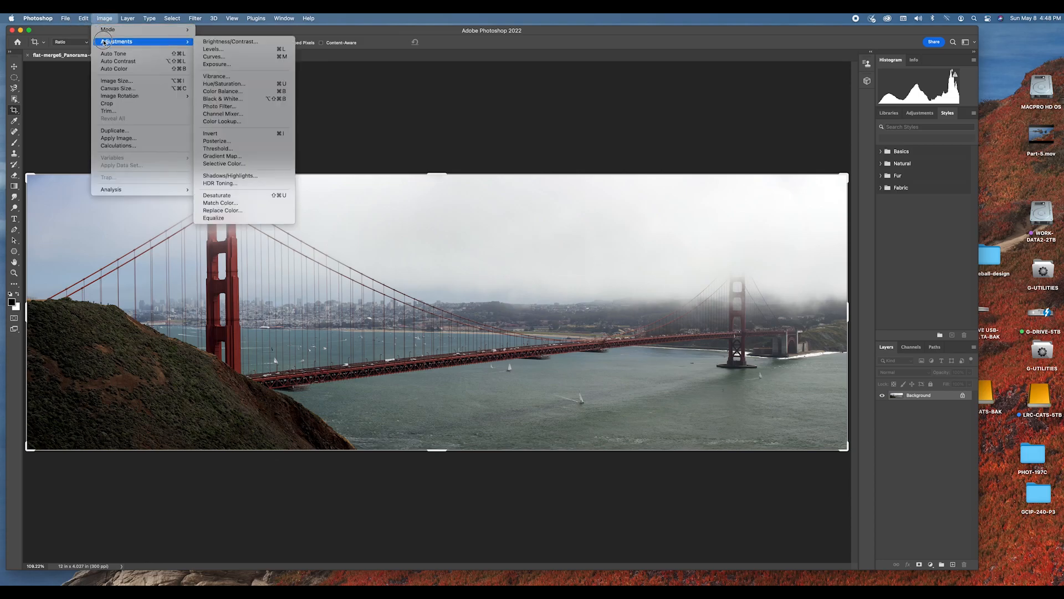
click(211, 58)
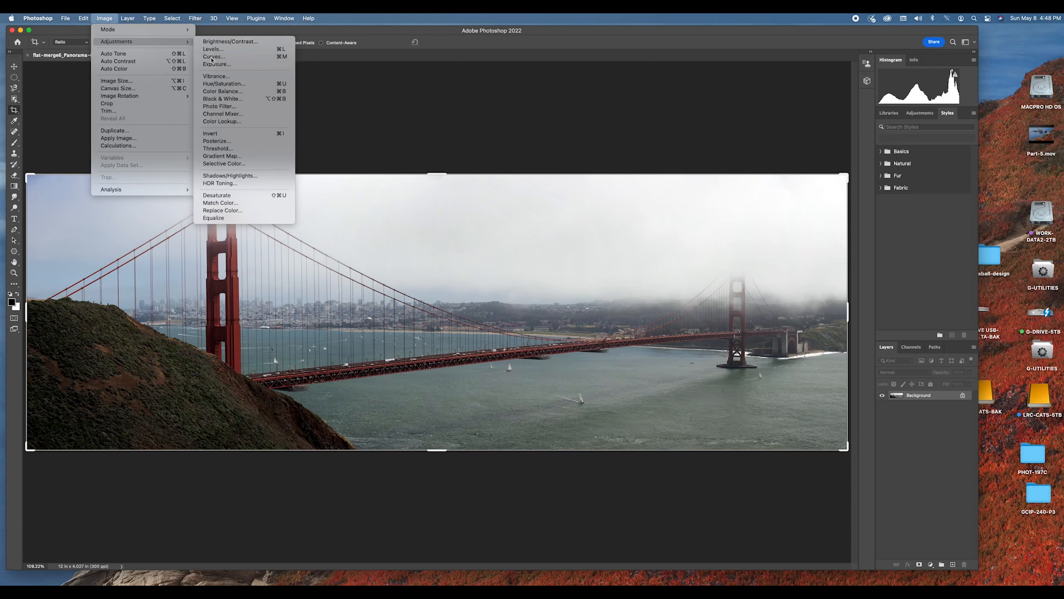